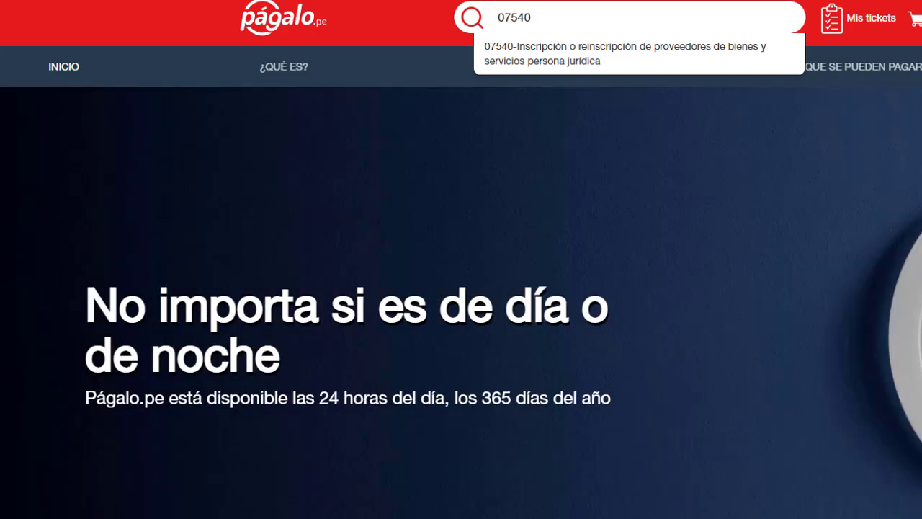
Correct the search code to 07540 and open that procedure's OSCE fee form.
key(BackSpace)
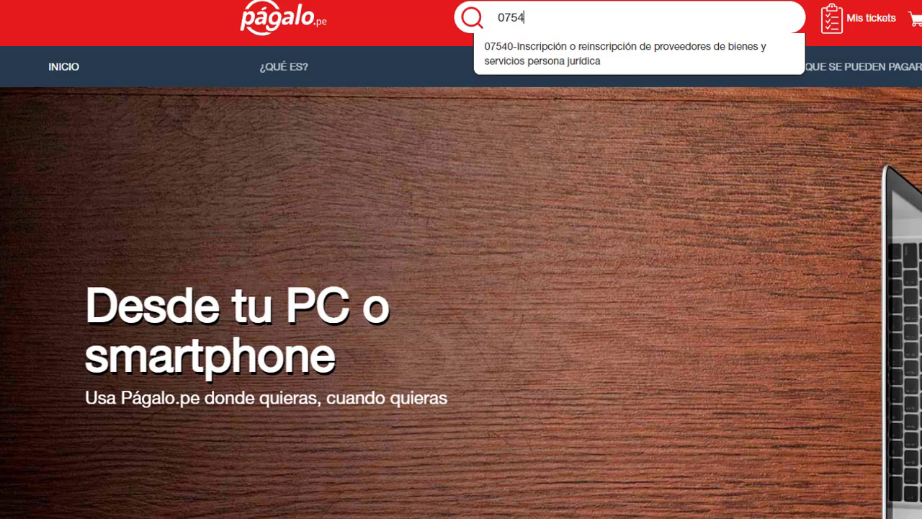
key(BackSpace)
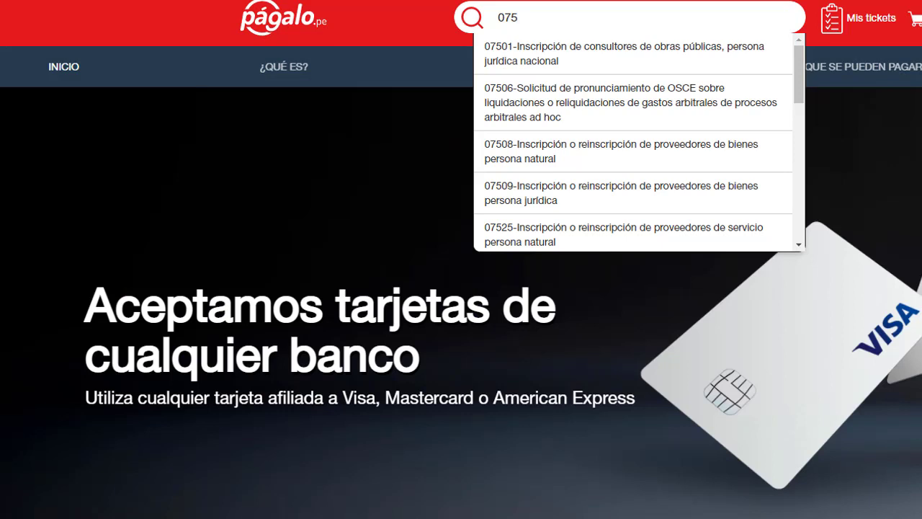
text(540)
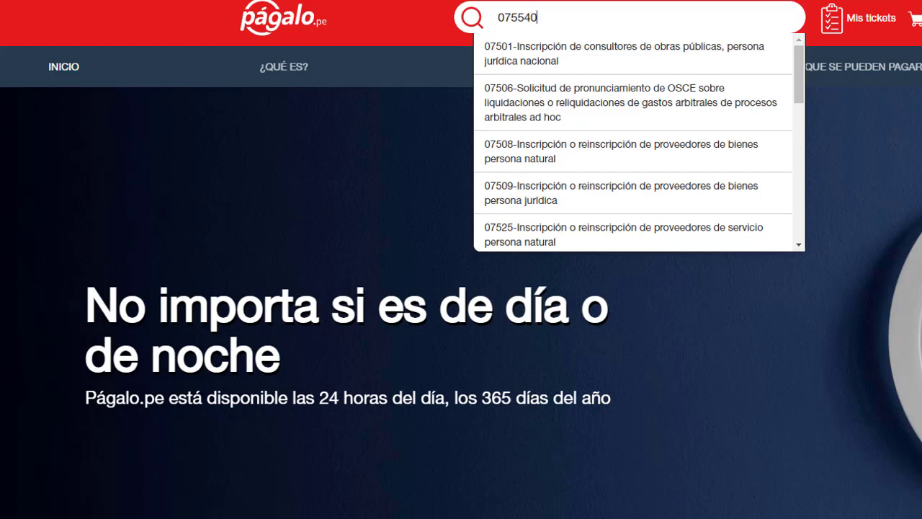
key(BackSpace)
key(BackSpace)
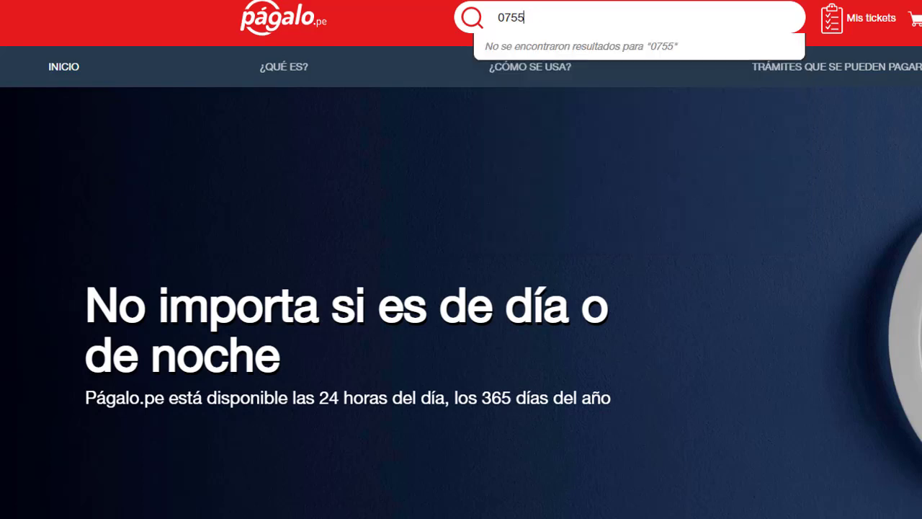
key(BackSpace)
text(40)
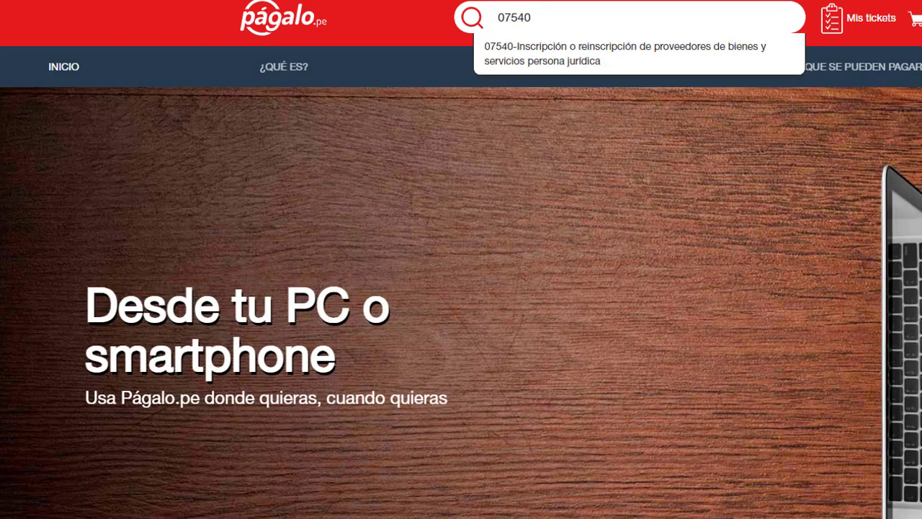
key(Down)
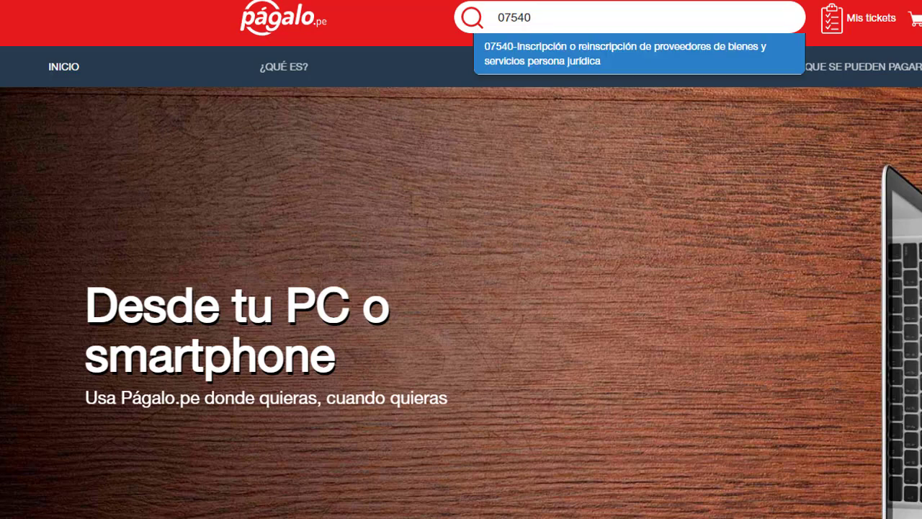
key(Return)
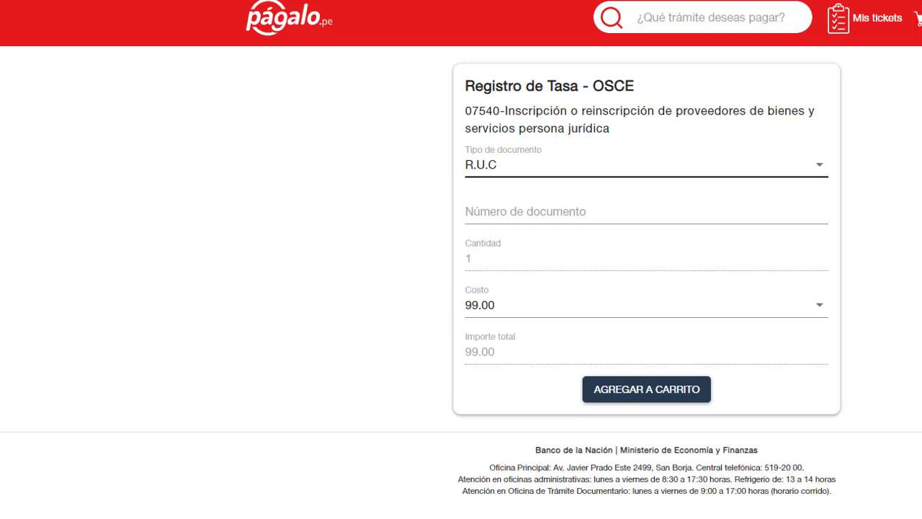
Enter the company's RUC as document number and add the S/ 99.00 fee to the cart.
key(Tab)
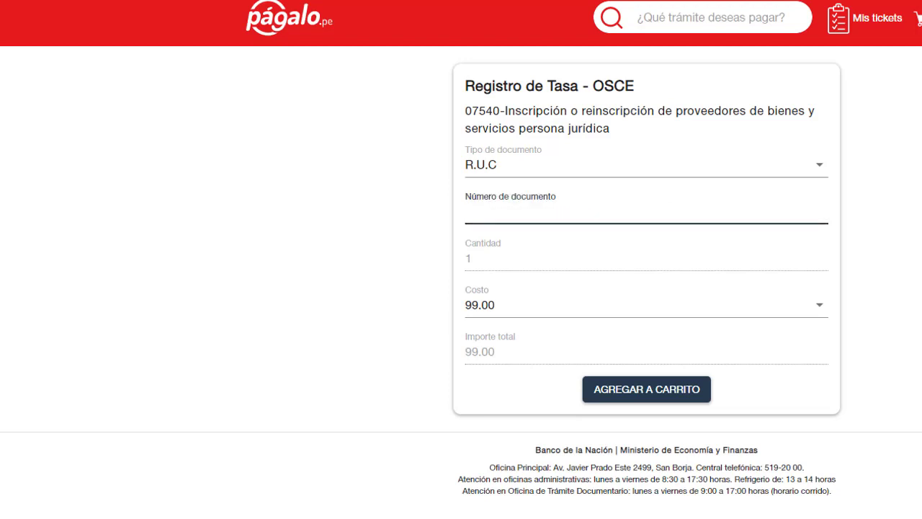
click(870, 71)
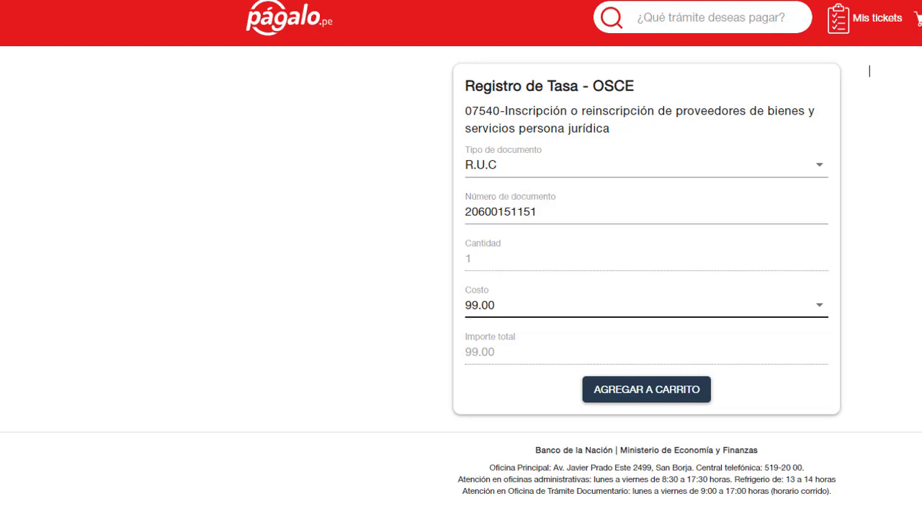
click(471, 258)
key(Tab)
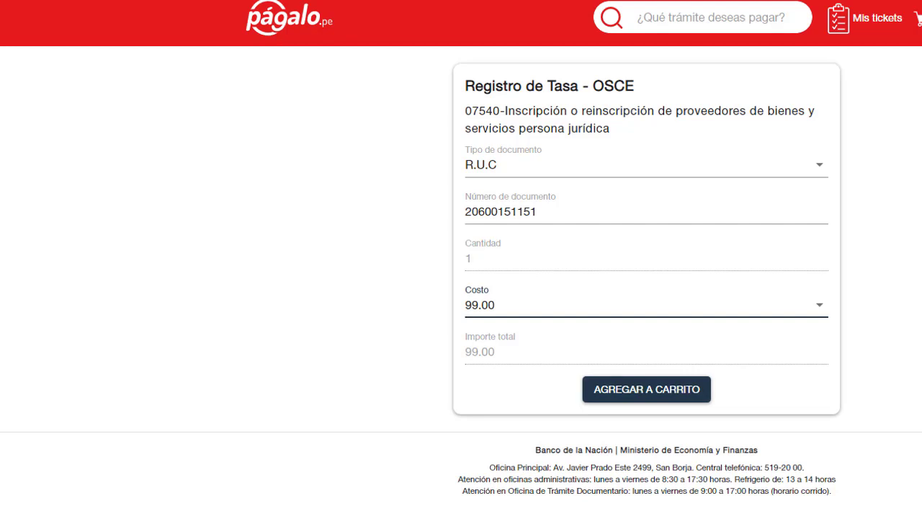
key(Tab)
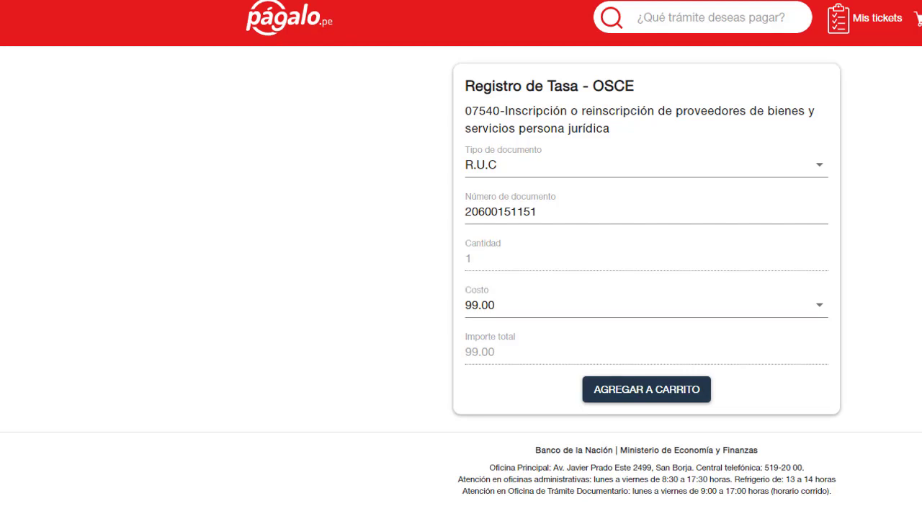
key(Return)
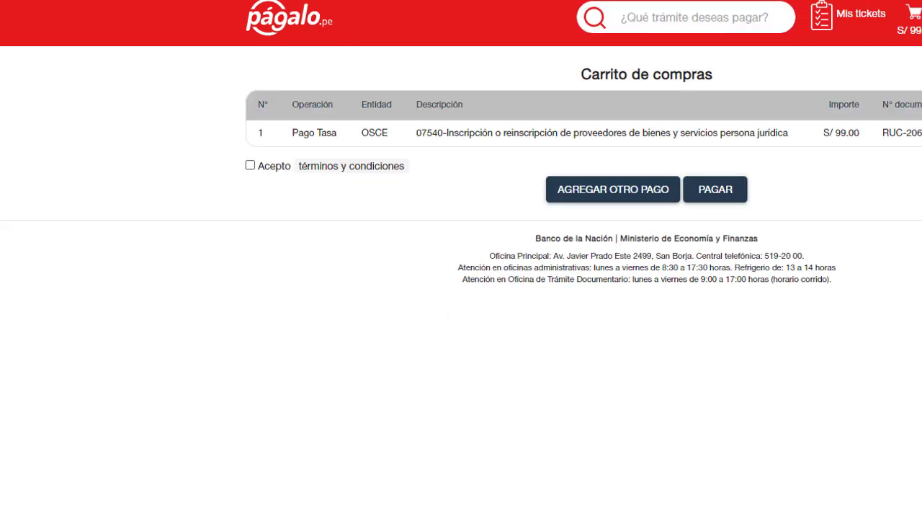
Accept the terms, start payment for the cart, then close the card payment form.
key(space)
key(Return)
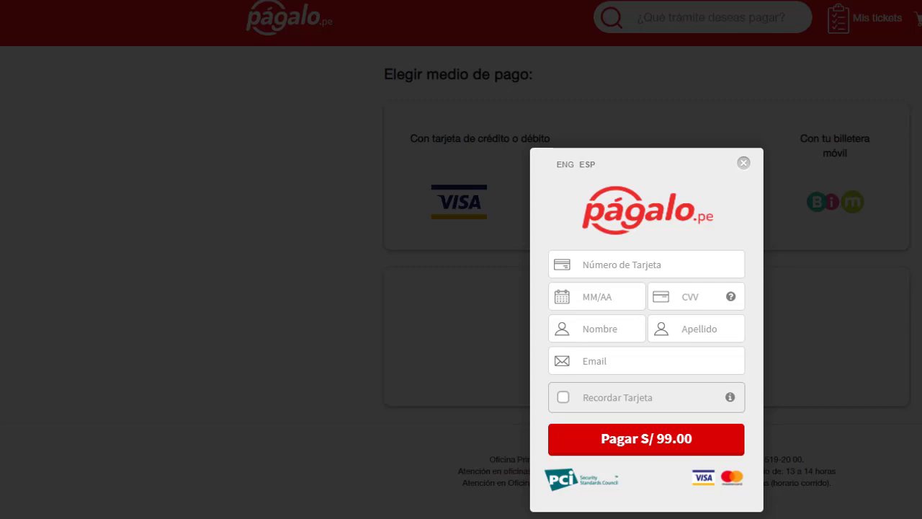
key(Escape)
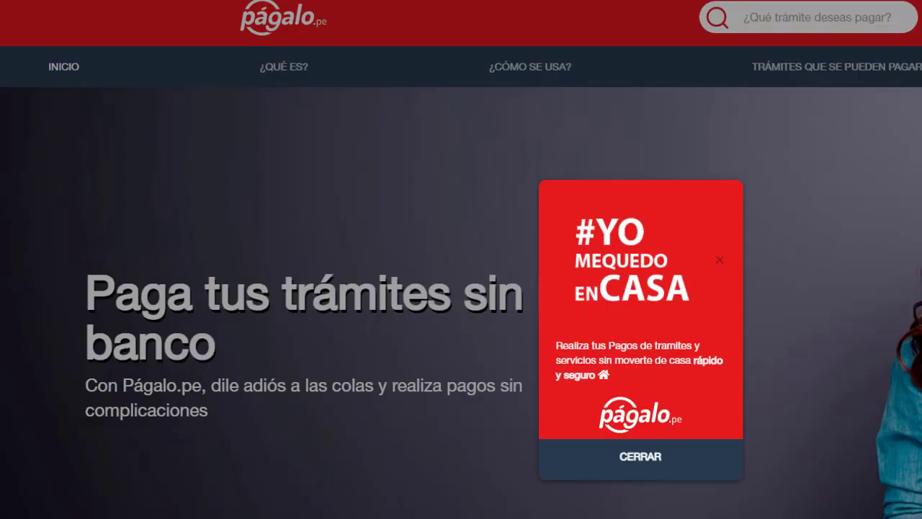
Dismiss the promotional popup and log in to the account with the saved credentials.
click(719, 259)
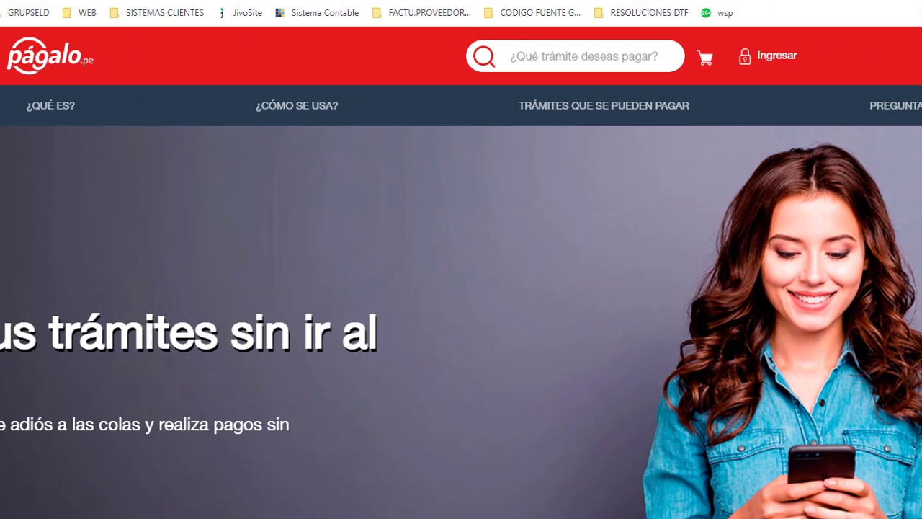
click(776, 55)
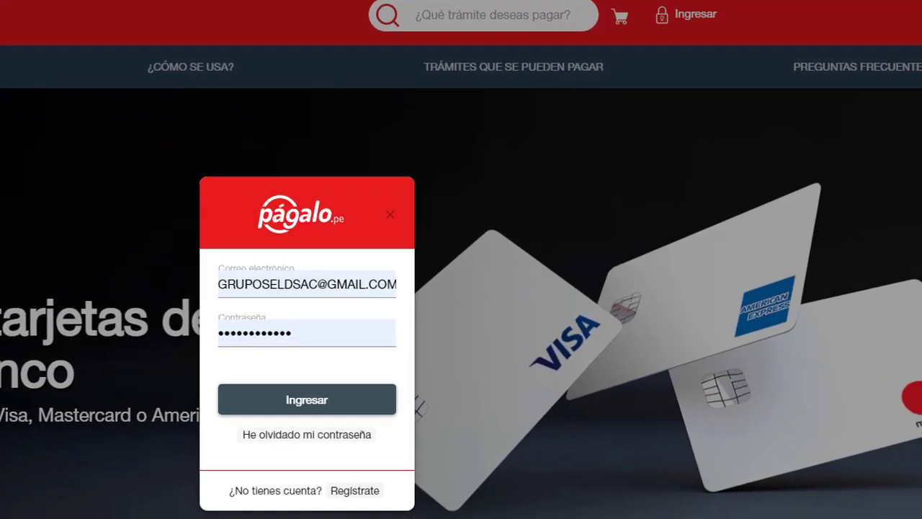
key(Return)
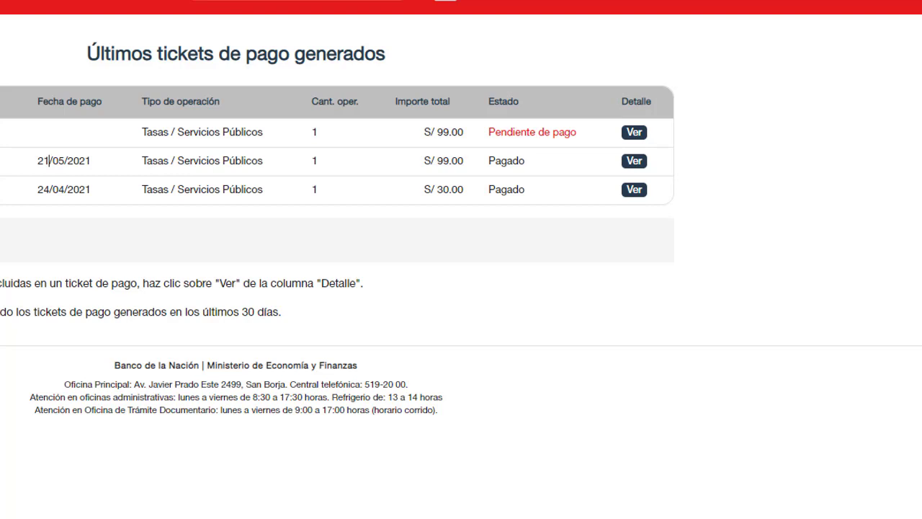
Open the receipt for the paid 21/05/2021 S/ 99.00 ticket.
drag(48, 160, 229, 160)
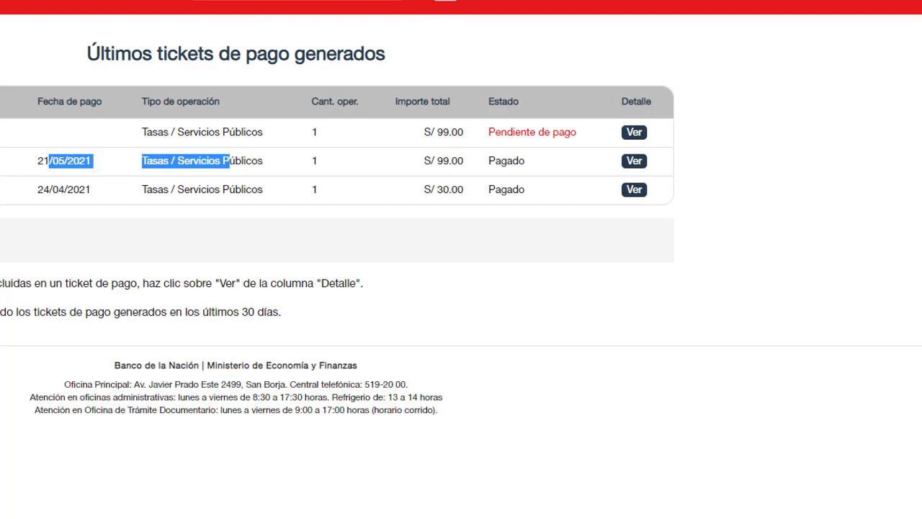
click(261, 160)
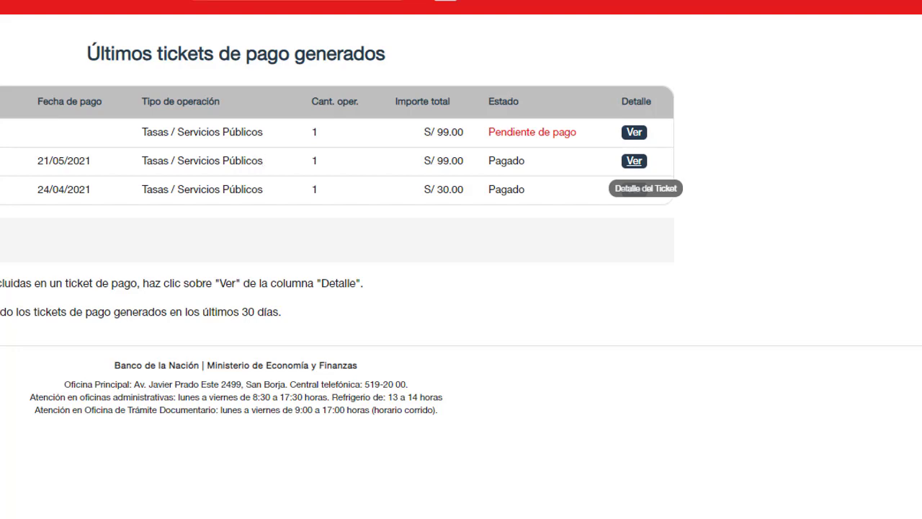
click(634, 161)
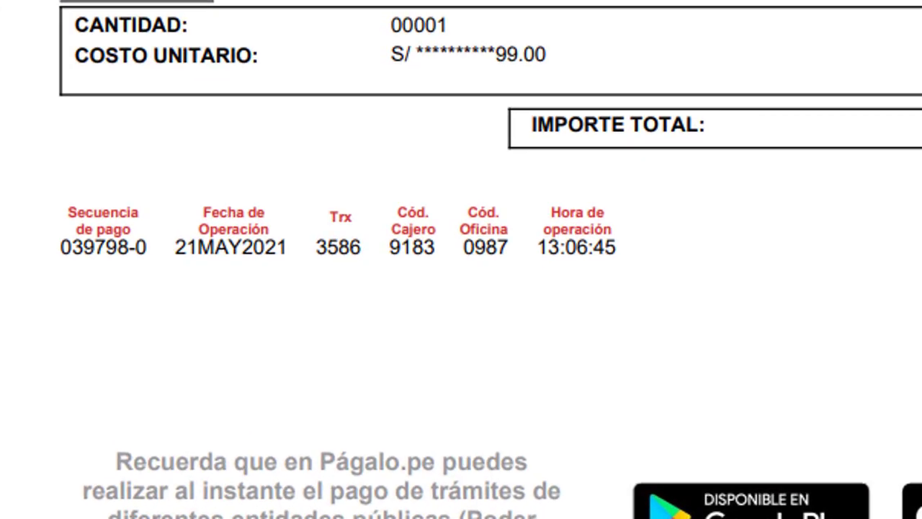
Check the receipt's payment sequence number and operation time 13:06:45.
scroll(461, 259, down, 5)
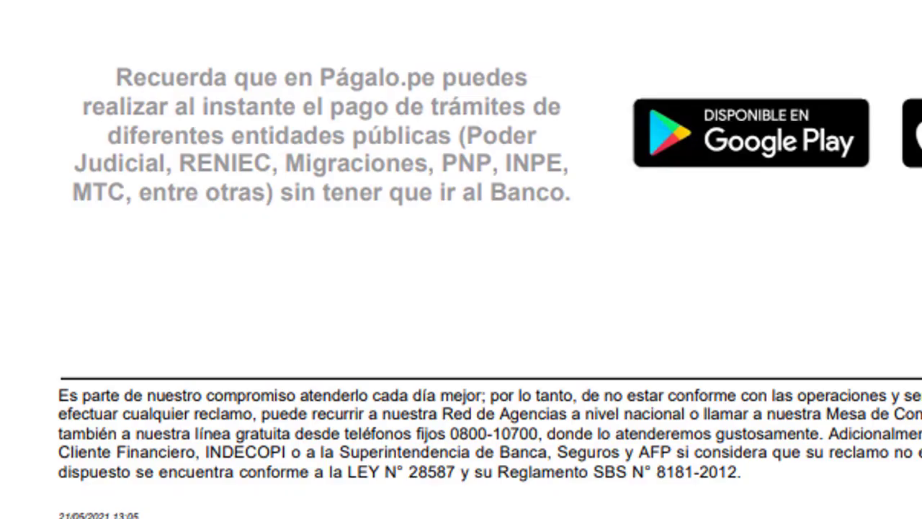
scroll(461, 260, up, 6)
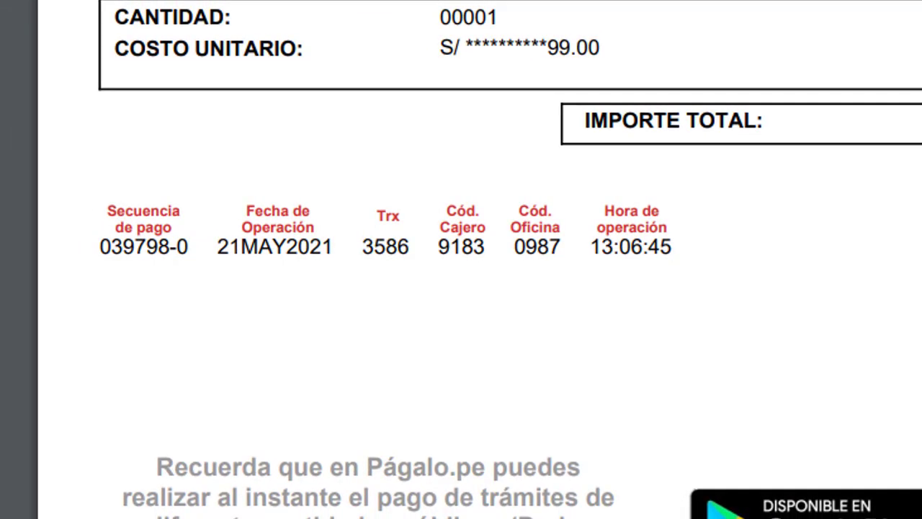
drag(100, 247, 189, 246)
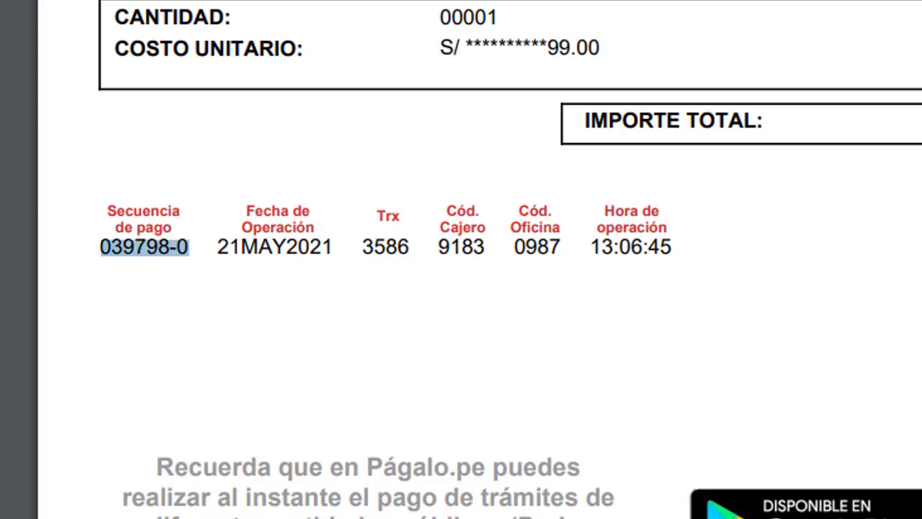
drag(592, 246, 671, 246)
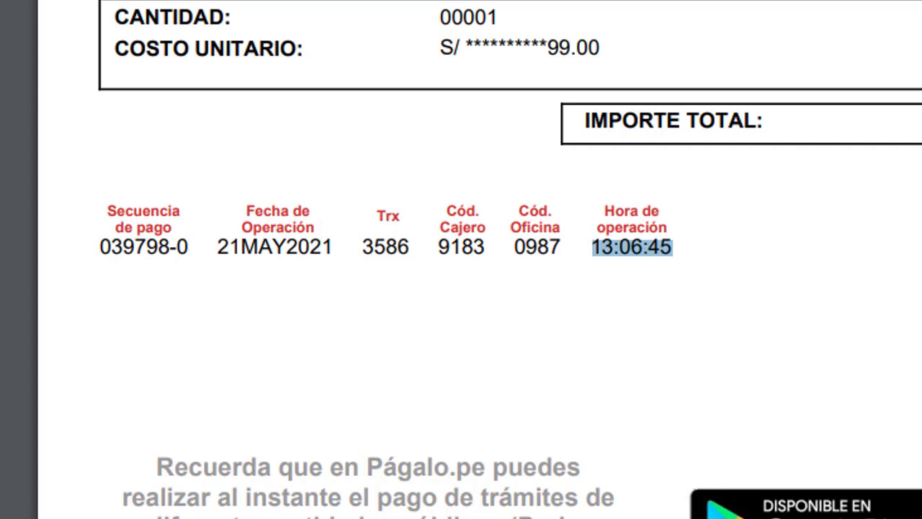
key(Escape)
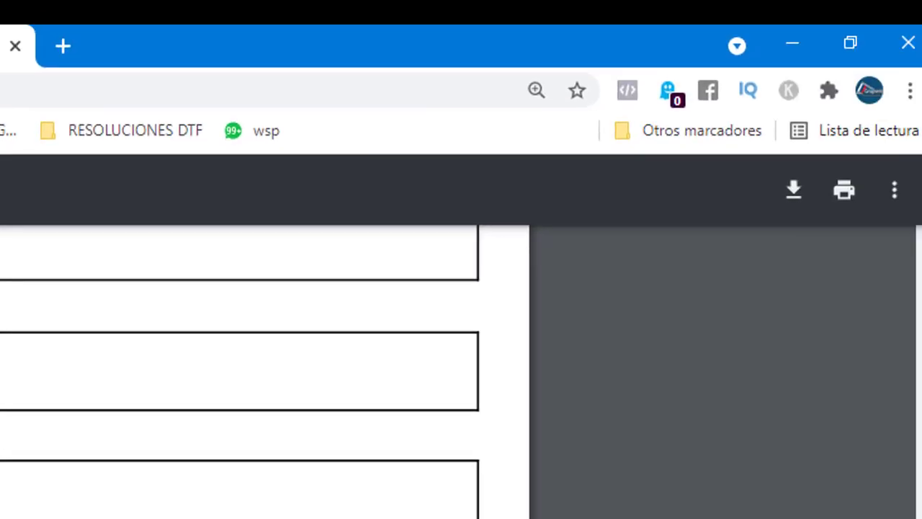
scroll(259, 375, up, 5)
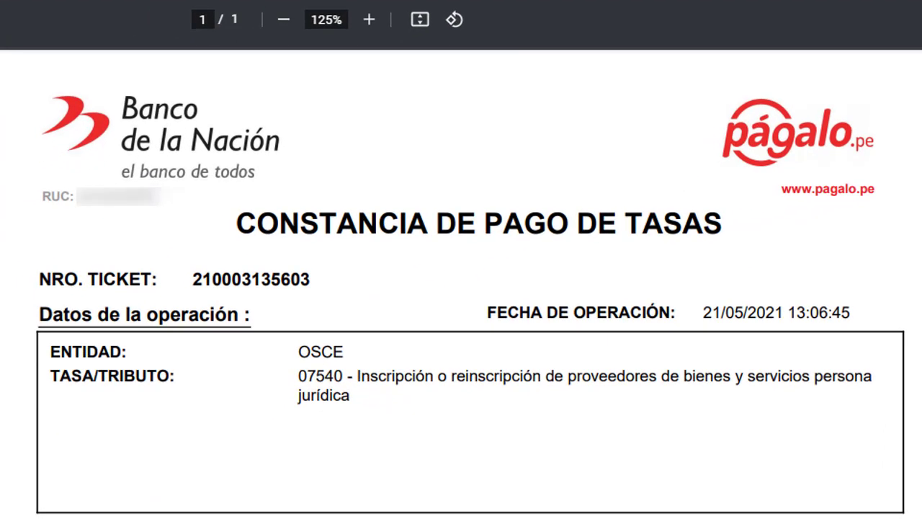
scroll(461, 288, down, 10)
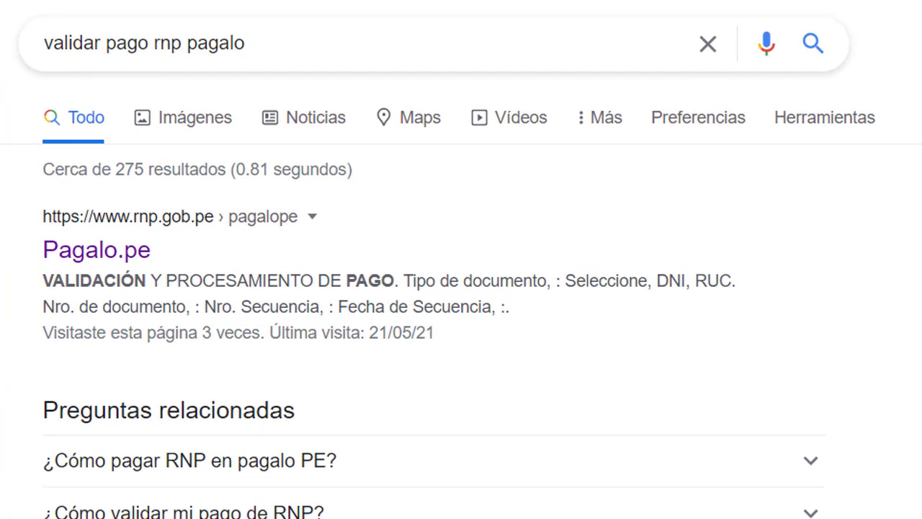
Open the rnp.gob.pe Pagalo.pe payment validation result.
click(97, 250)
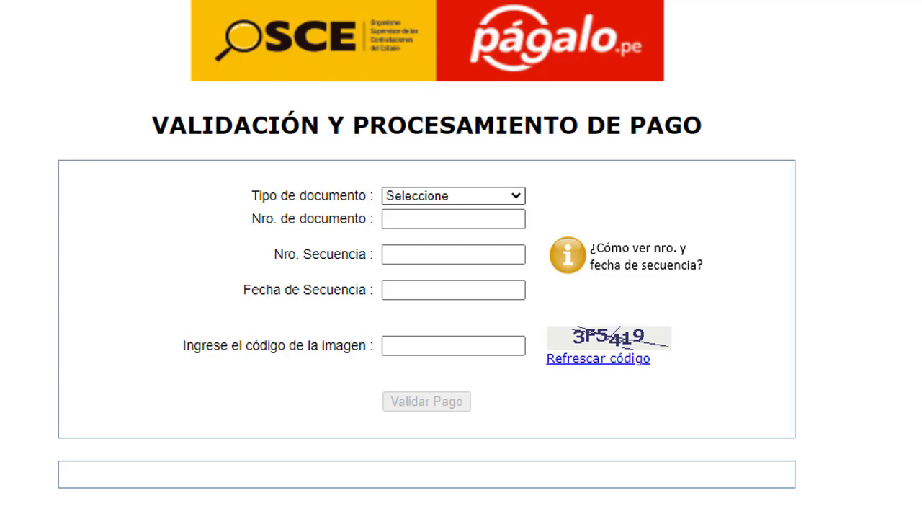
Set document type to RUC and fill in the saved payment sequence number.
click(453, 195)
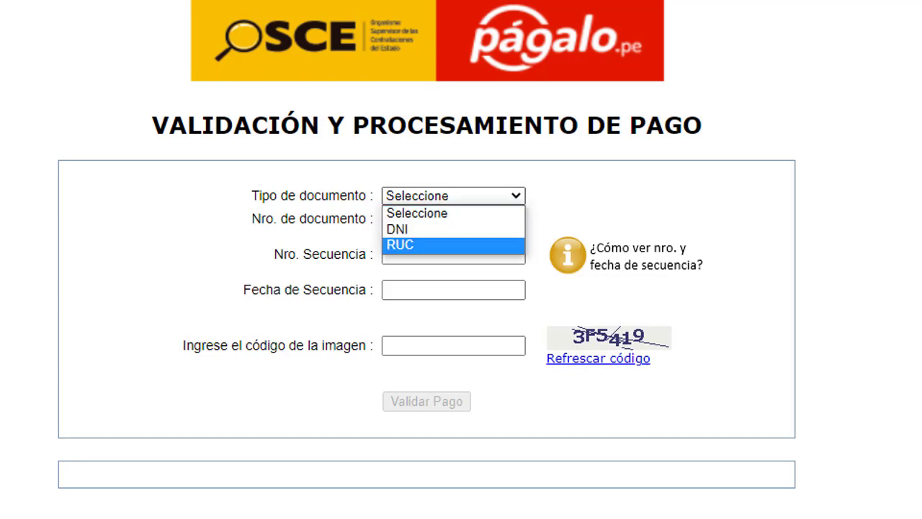
key(Return)
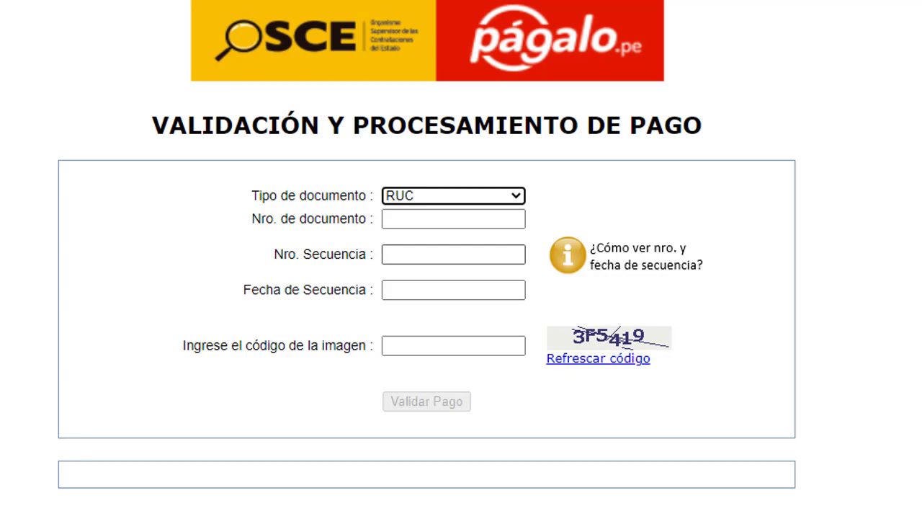
click(454, 218)
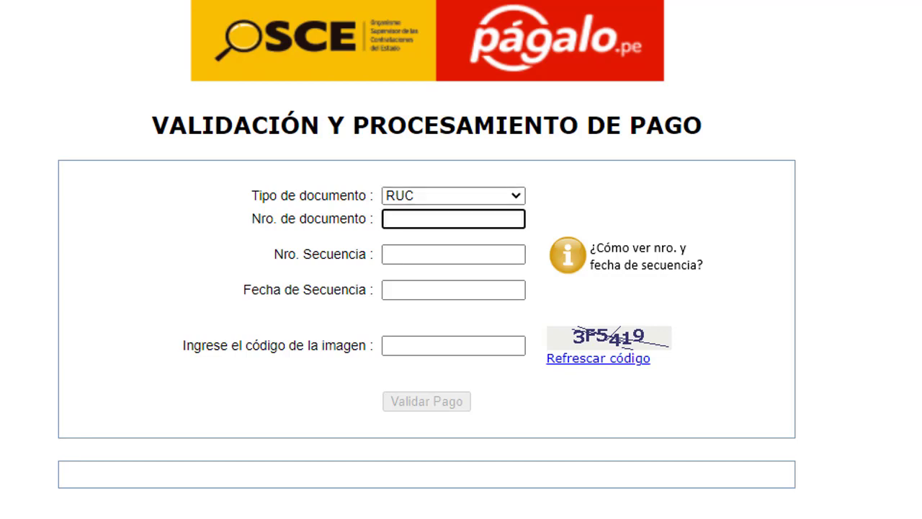
click(453, 254)
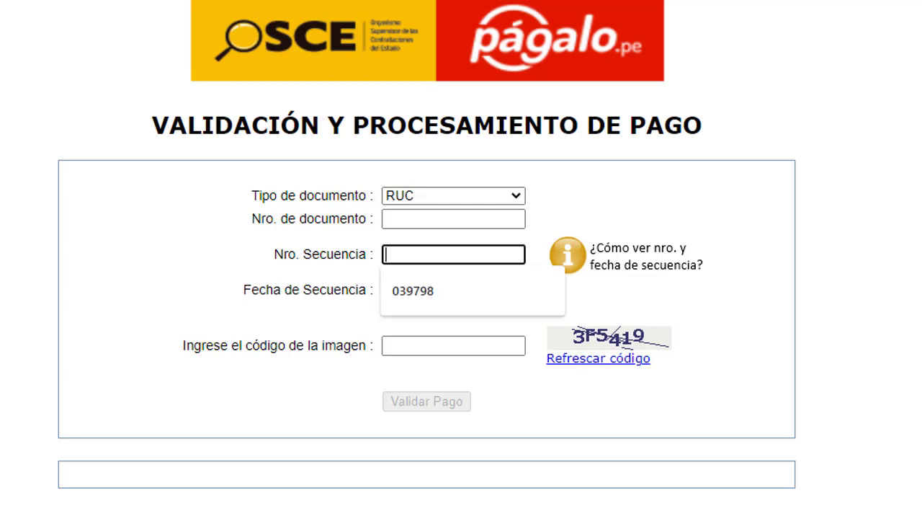
key(Down)
key(Return)
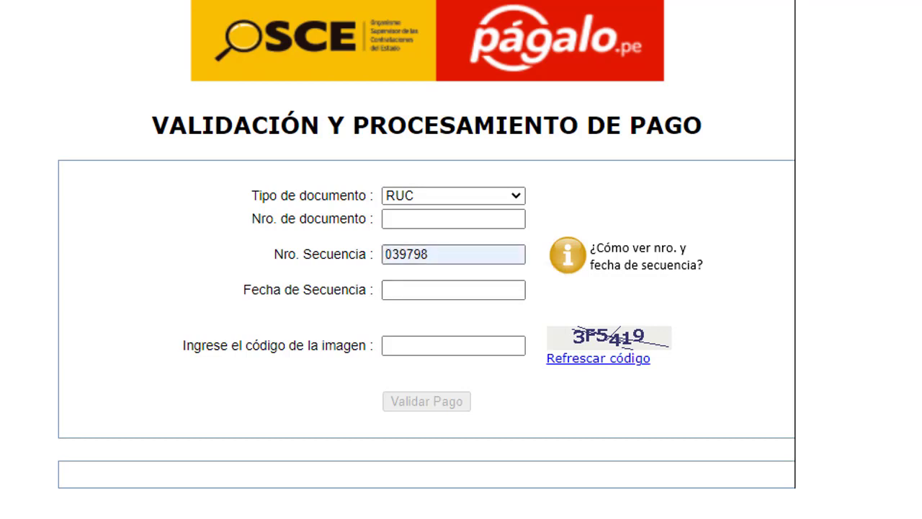
Set the sequence date to 21/05/2021, enter the image code and submit for validation.
scroll(427, 244, down, 2)
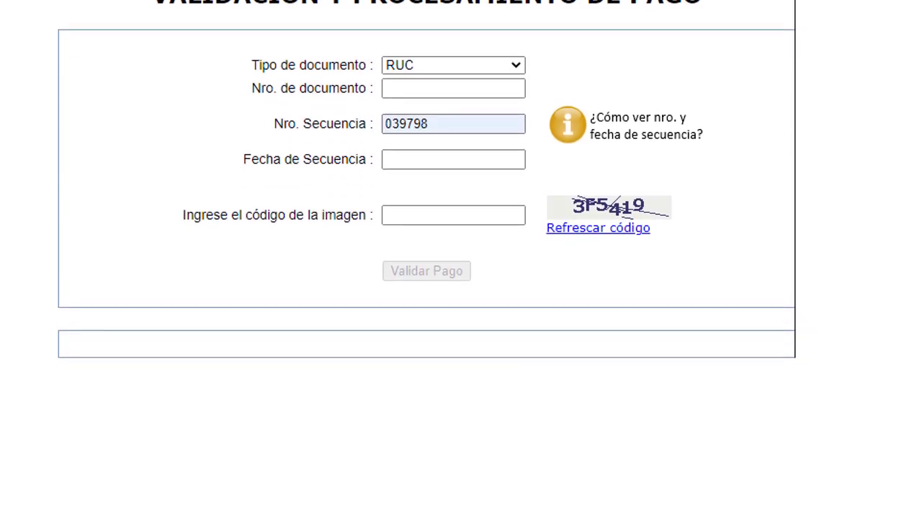
scroll(427, 244, down, 2)
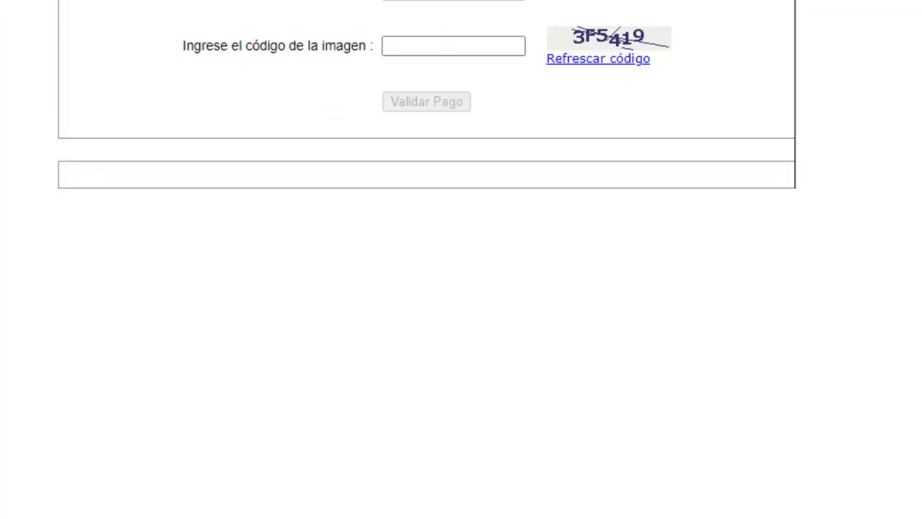
scroll(428, 289, up, 5)
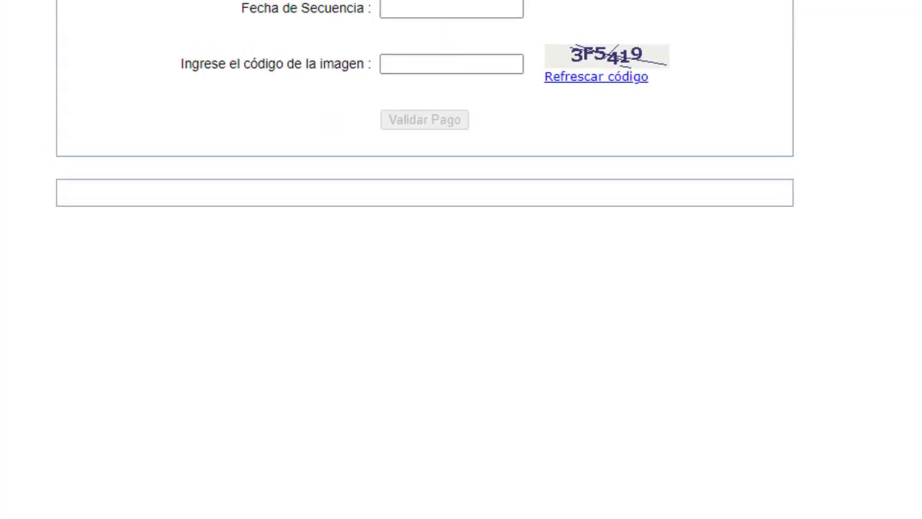
click(418, 315)
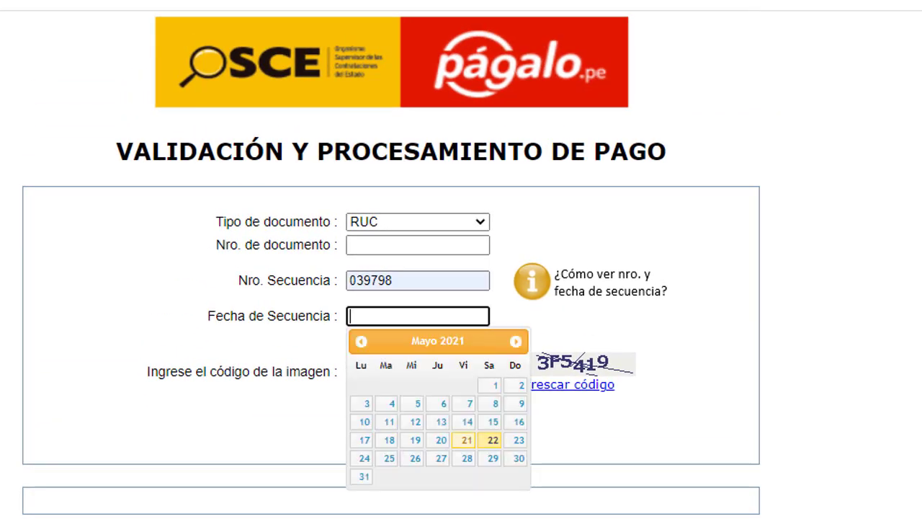
click(467, 439)
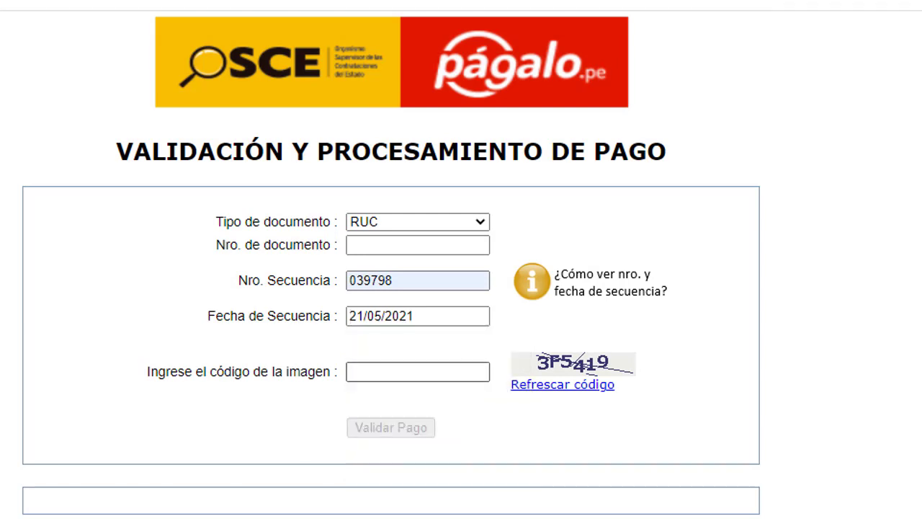
key(Tab)
key(Down)
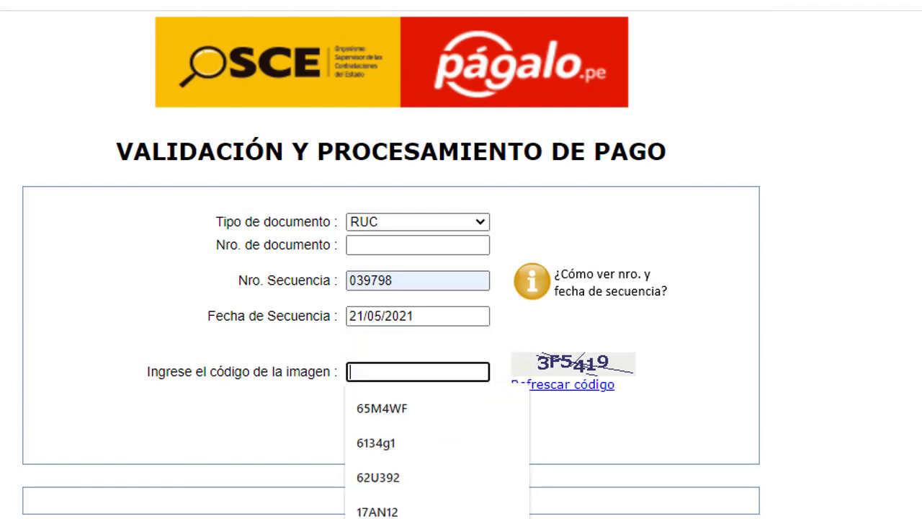
text(3)
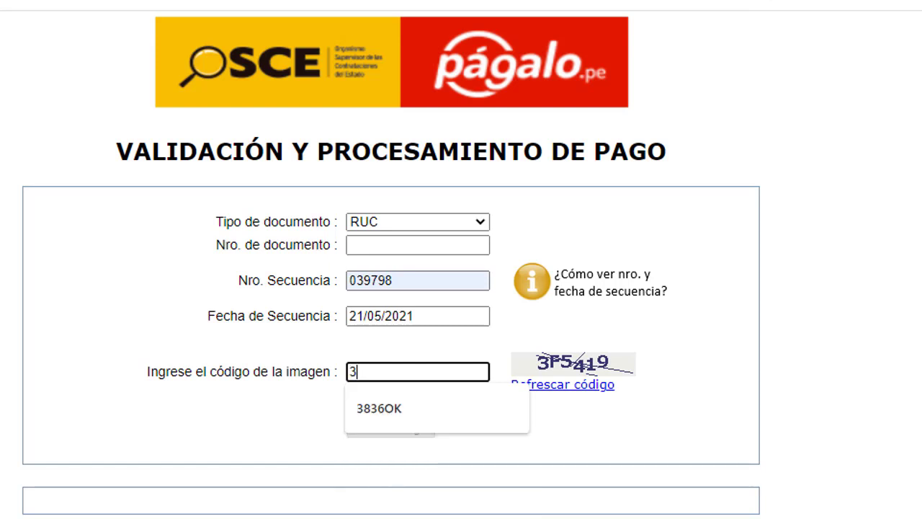
text(F)
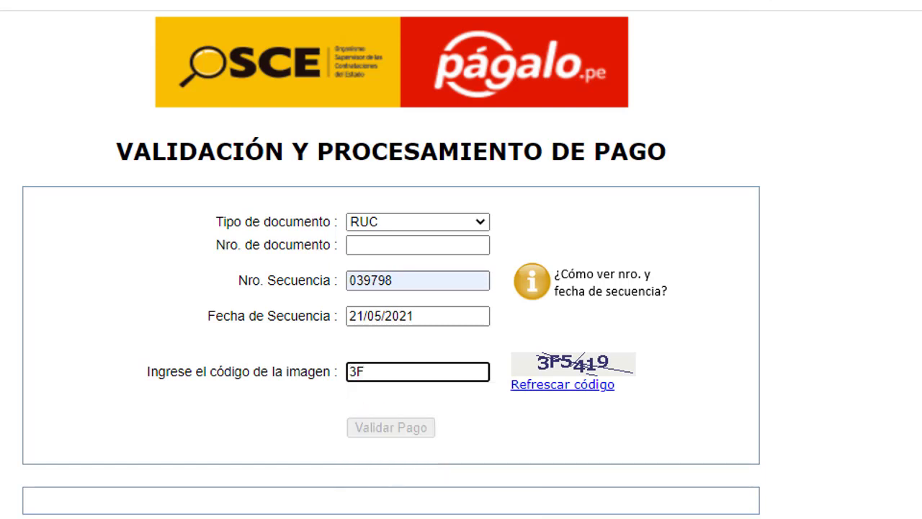
text(5419)
key(Return)
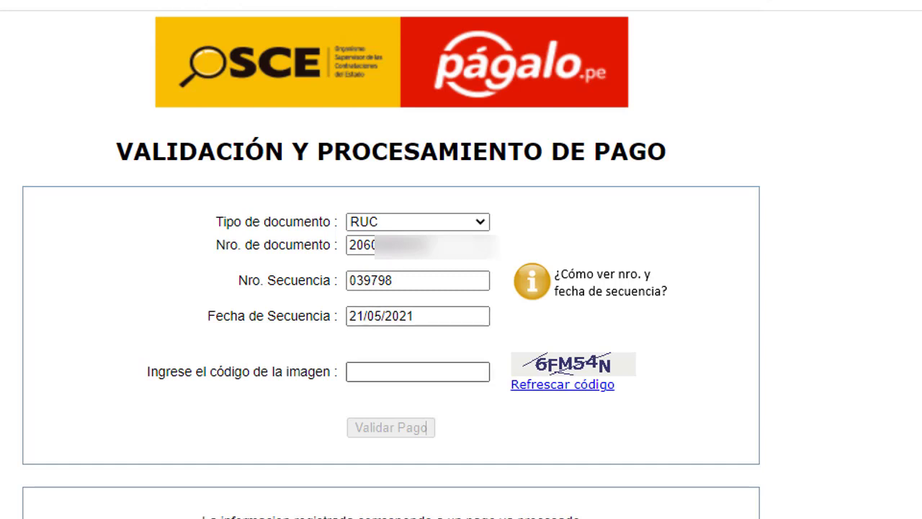
Enter the new image code, validate the payment again and review the result message.
click(418, 372)
text(6)
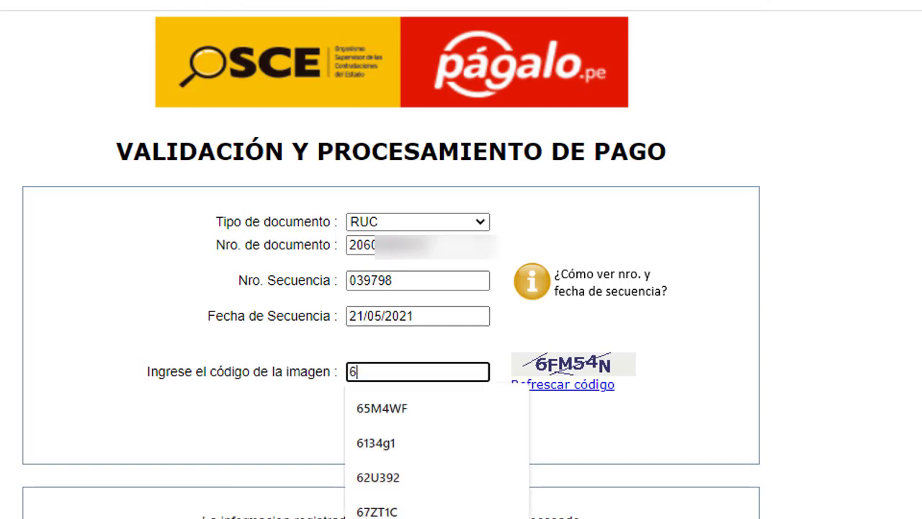
text(F)
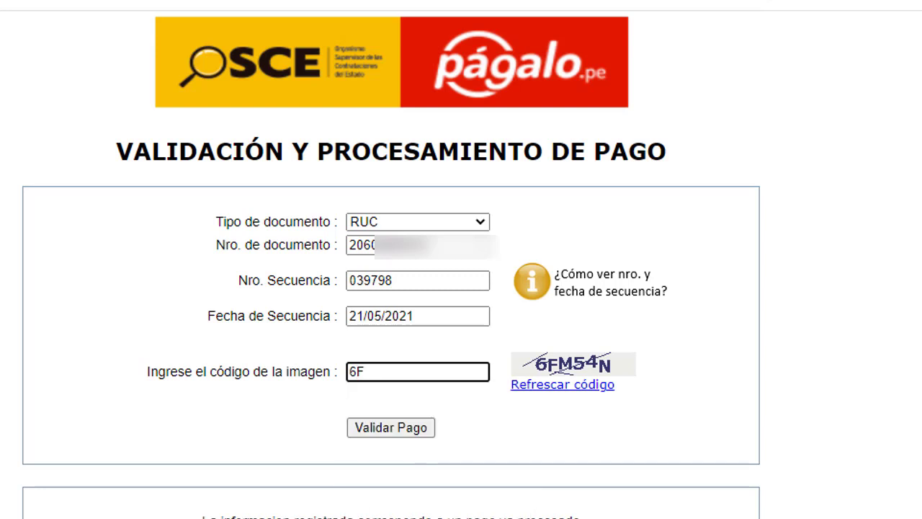
text(M54N)
click(425, 427)
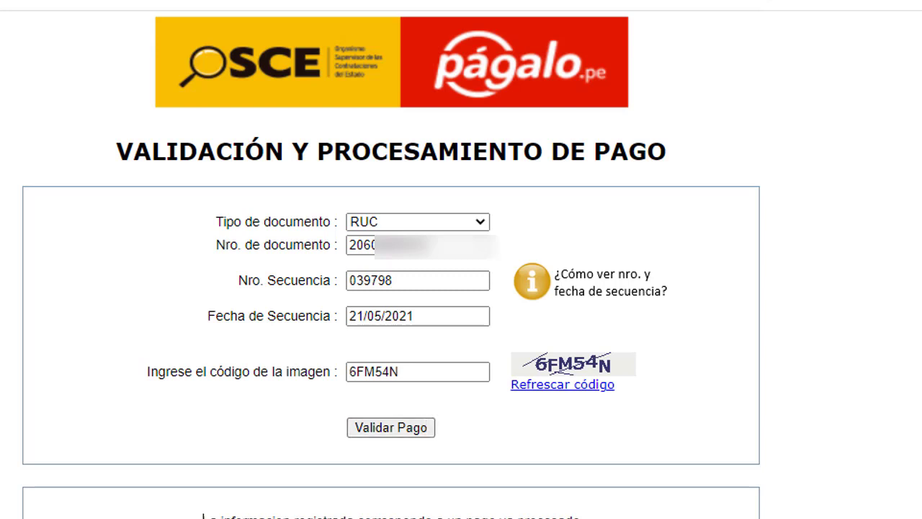
triple_click(391, 517)
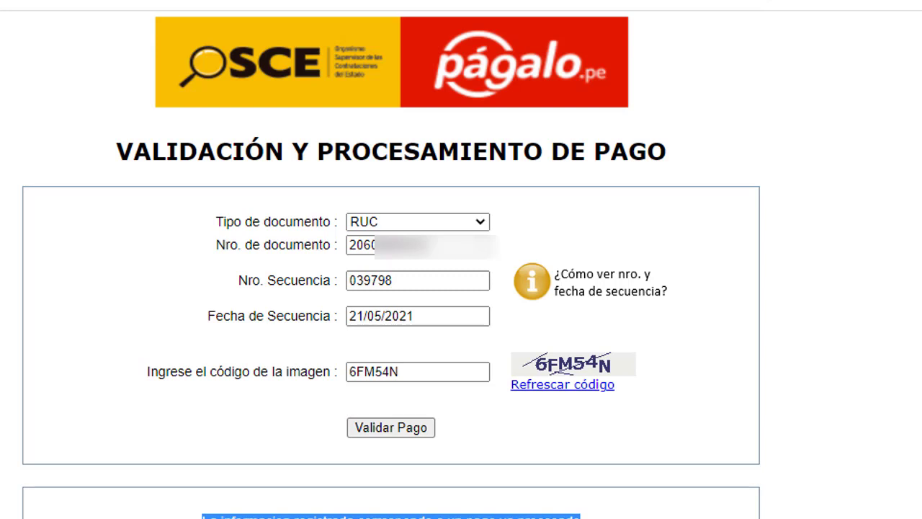
click(101, 451)
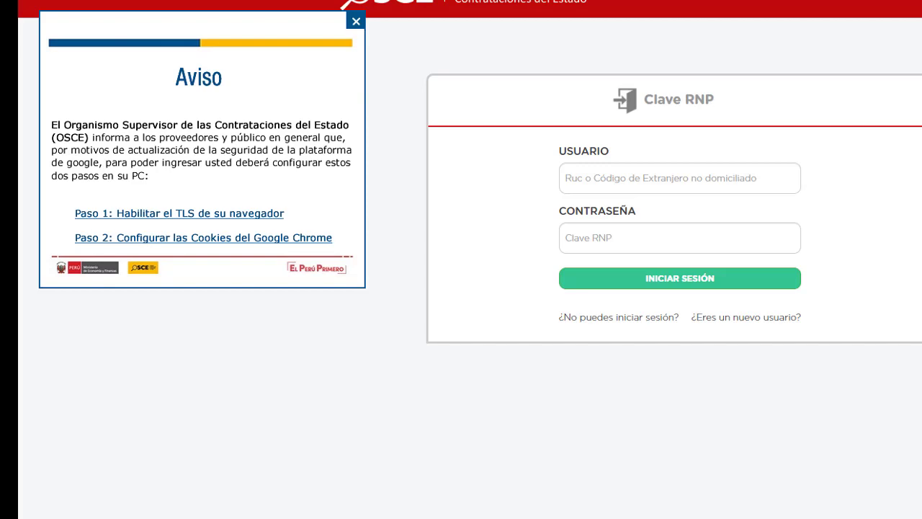
Select the empty CONTRASEÑA field on the Clave RNP login form.
click(679, 238)
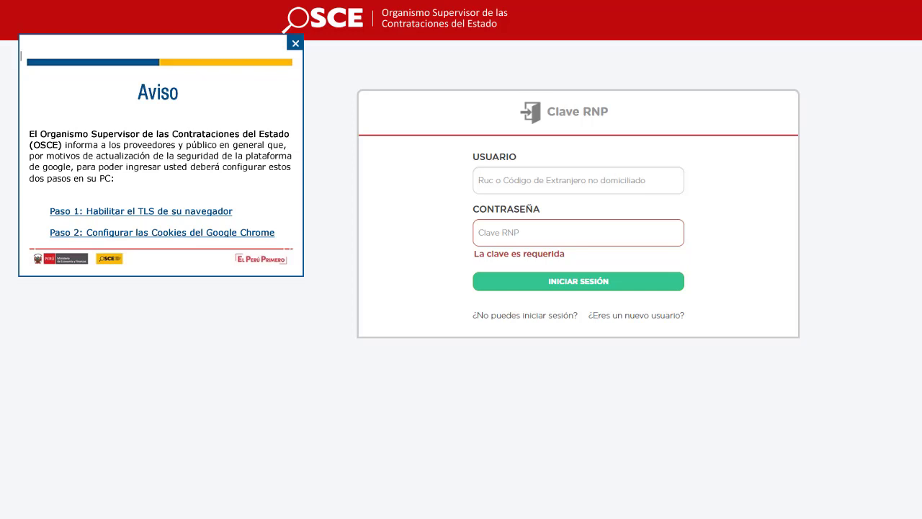
Open the 'Paso 1: Habilitar el TLS de su navegador' link in a new tab and scroll through the article.
right_click(198, 209)
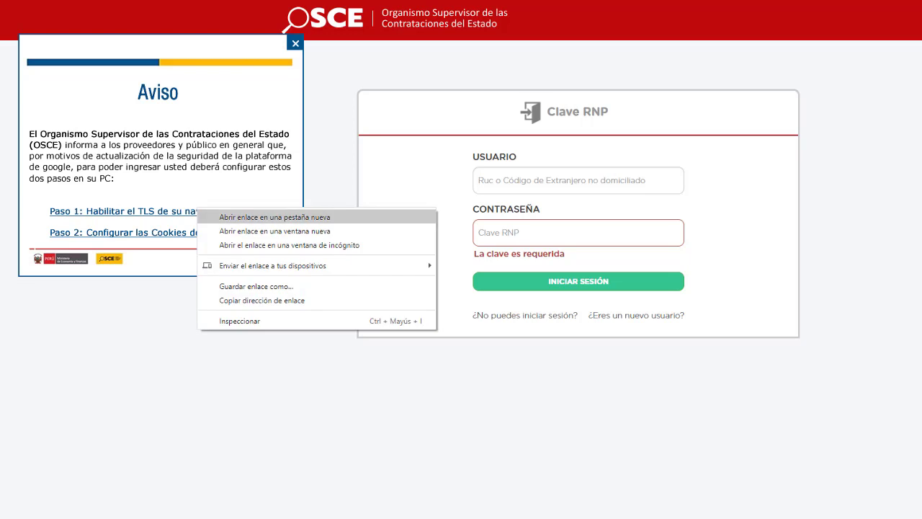
key(Escape)
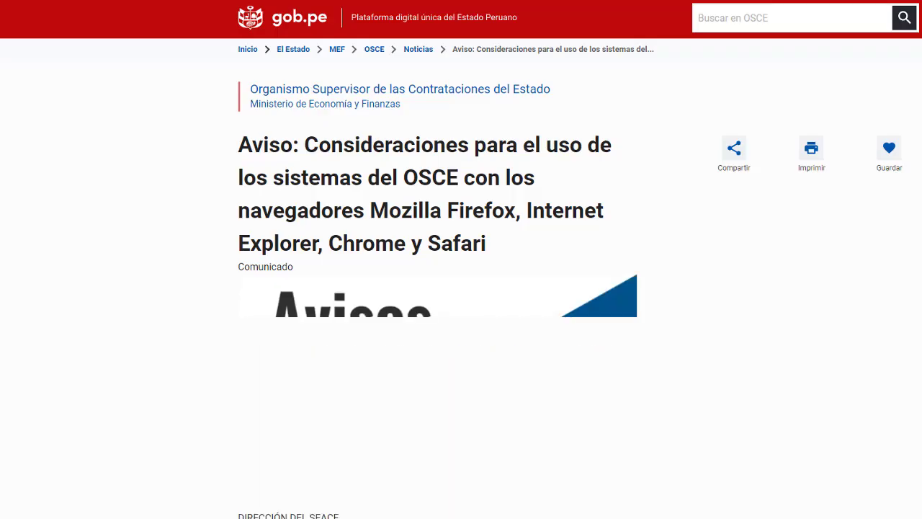
scroll(461, 288, down, 3)
scroll(461, 288, down, 3)
scroll(461, 288, up, 4)
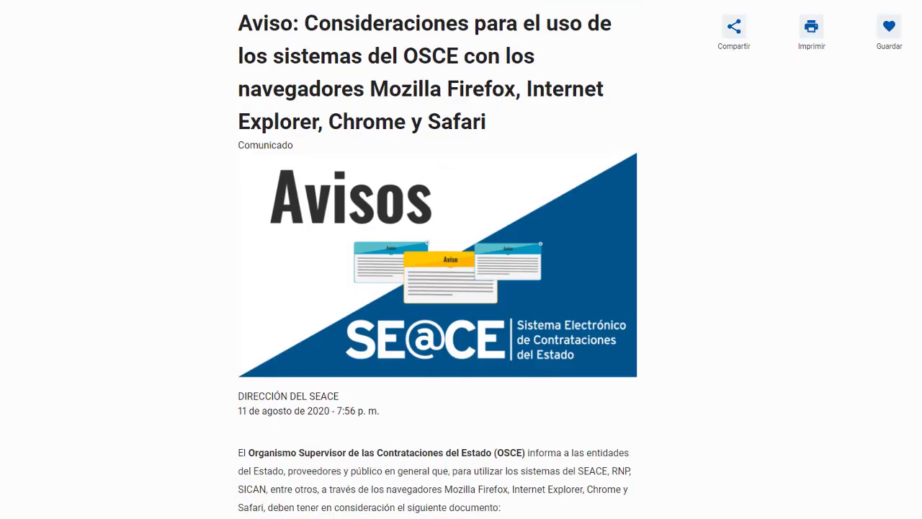
scroll(461, 288, up, 2)
scroll(462, 288, down, 3)
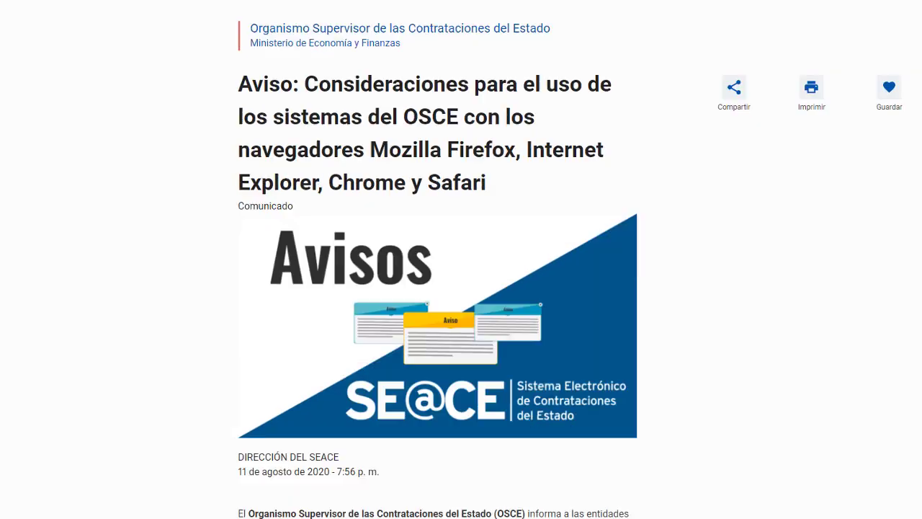
scroll(461, 288, down, 1)
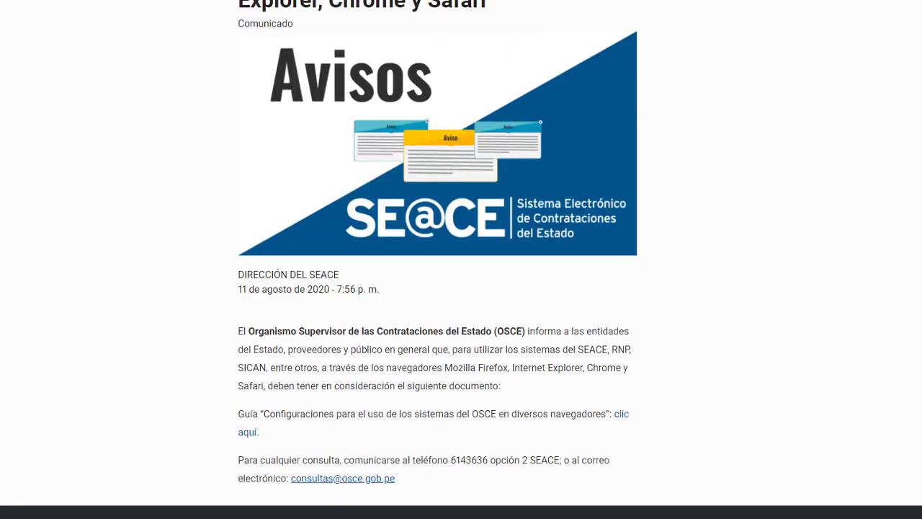
scroll(461, 288, up, 4)
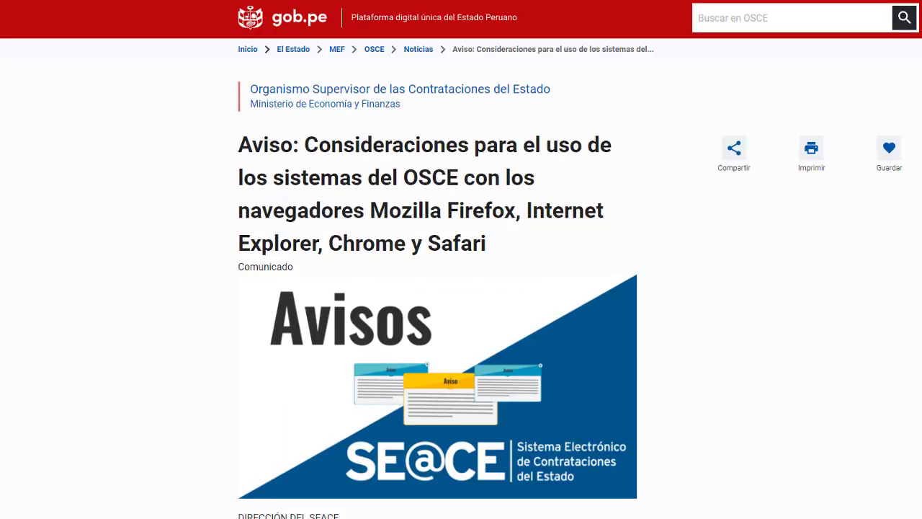
scroll(461, 288, down, 4)
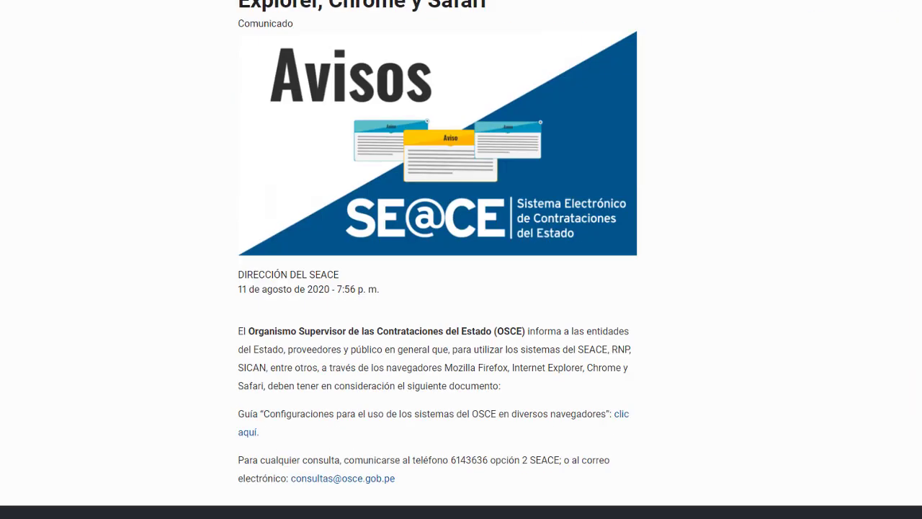
scroll(461, 288, down, 1)
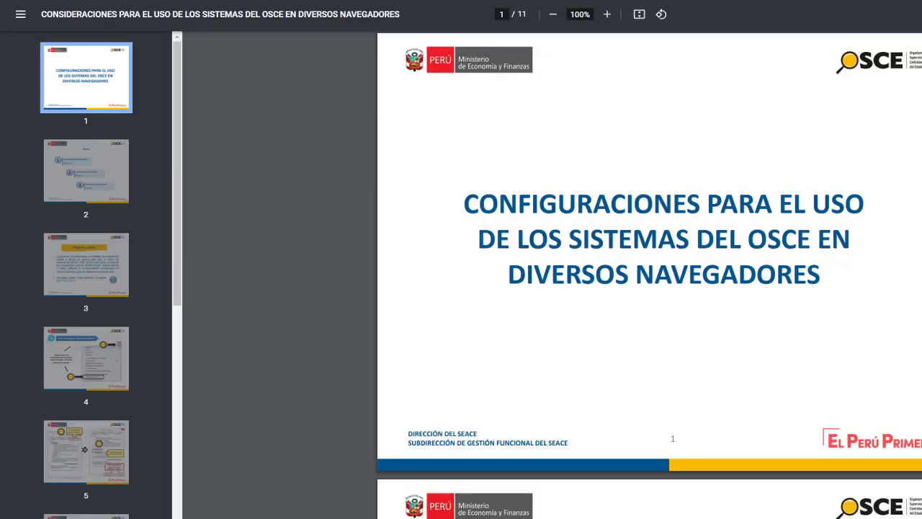
Scroll the OSCE browser-configuration PDF down to page 10, where the Google Chrome section begins.
scroll(648, 274, down, 12)
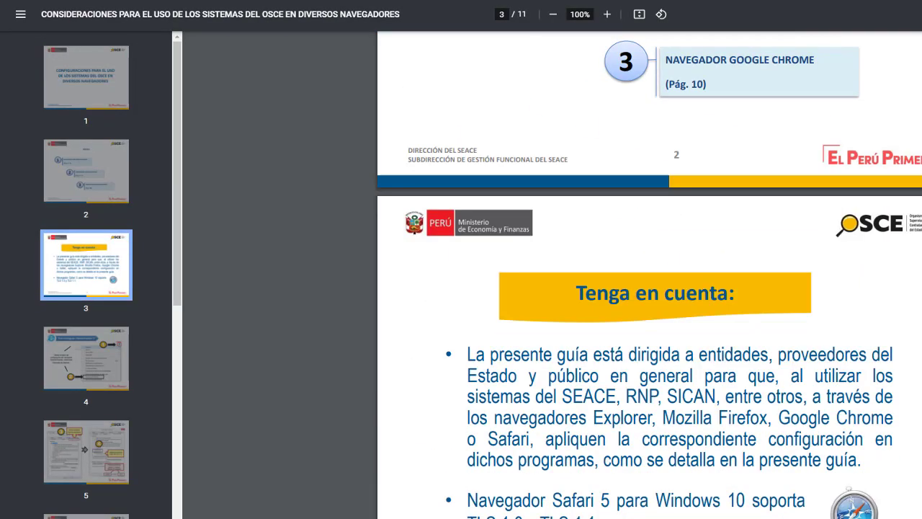
scroll(648, 274, down, 3)
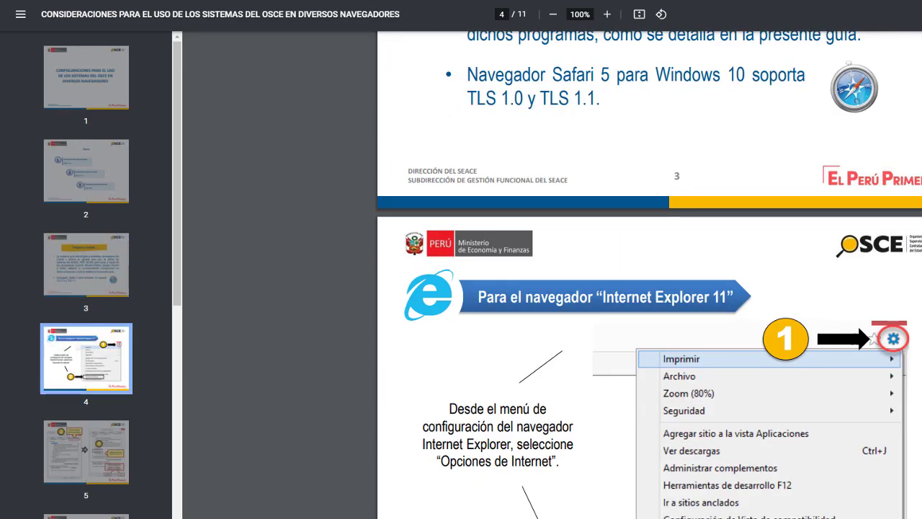
scroll(649, 274, down, 3)
scroll(649, 274, down, 12)
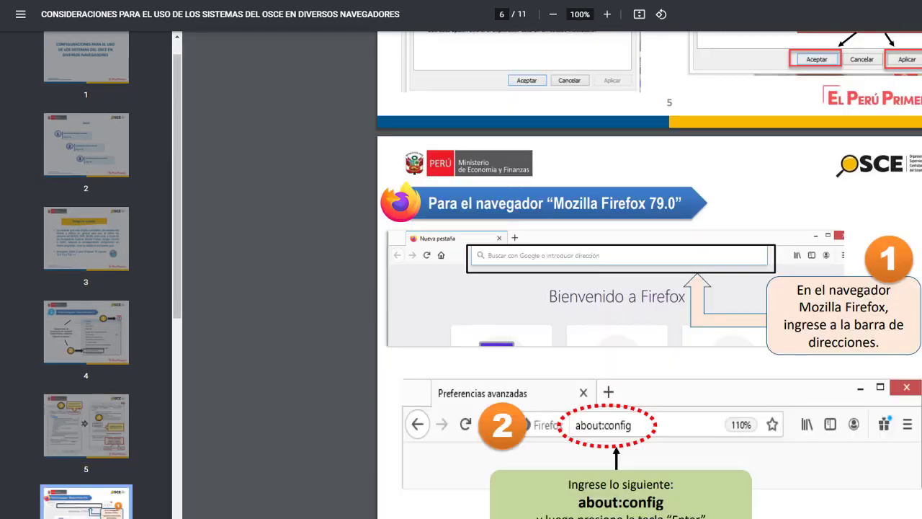
scroll(648, 274, down, 13)
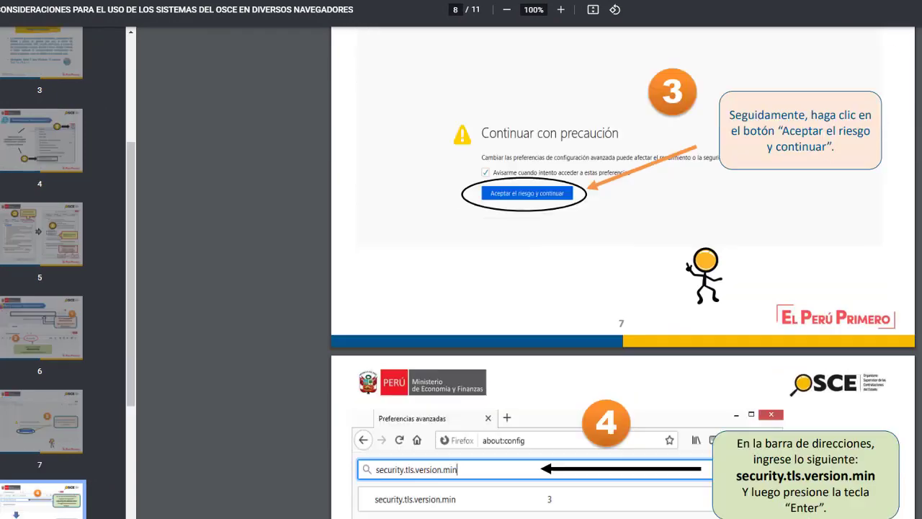
scroll(648, 273, down, 12)
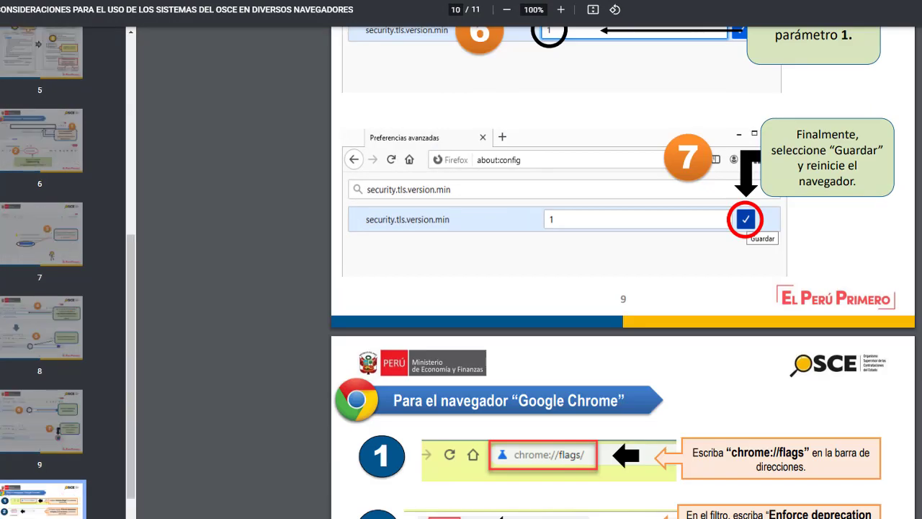